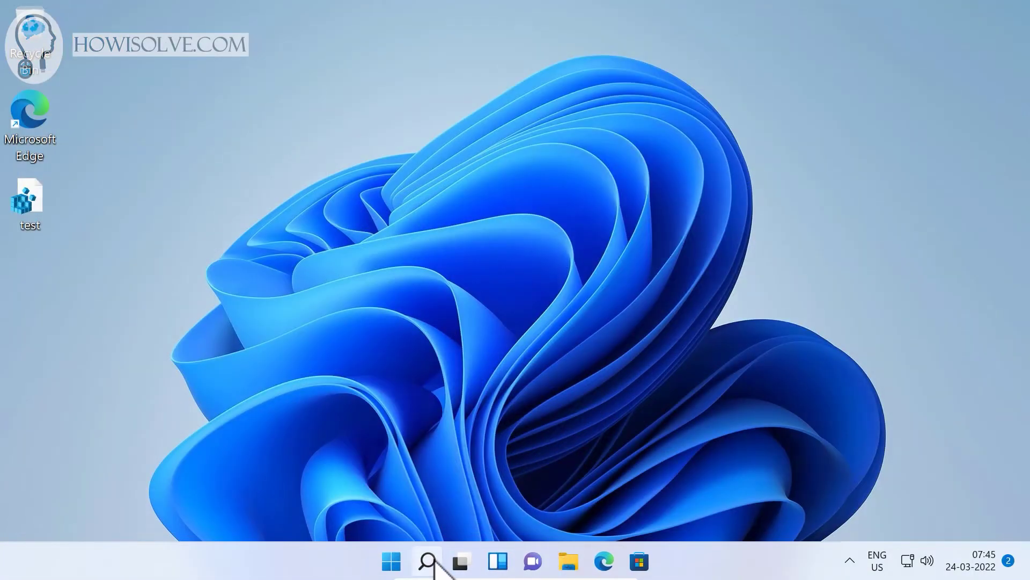
# Step: Search for 'cmd', run Command Prompt as administrator, and approve the UAC prompt
pyautogui.moveTo(428, 561)
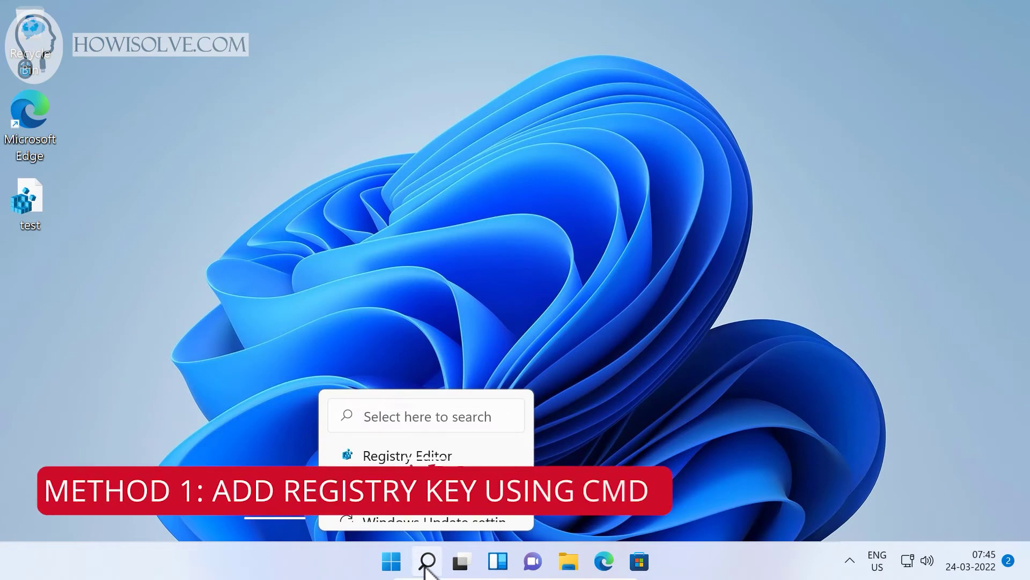
pyautogui.click(428, 561)
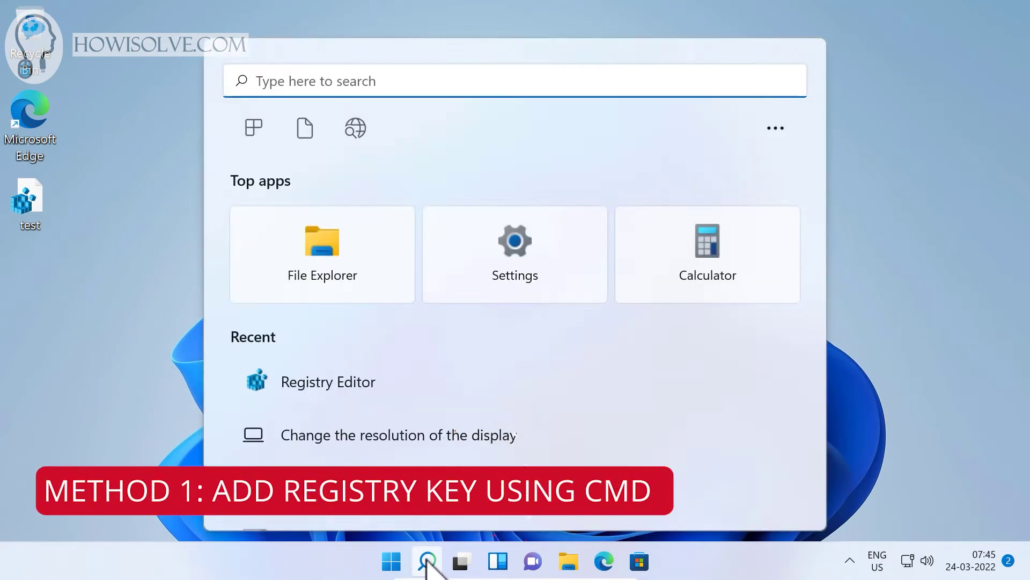
pyautogui.write('cmd')
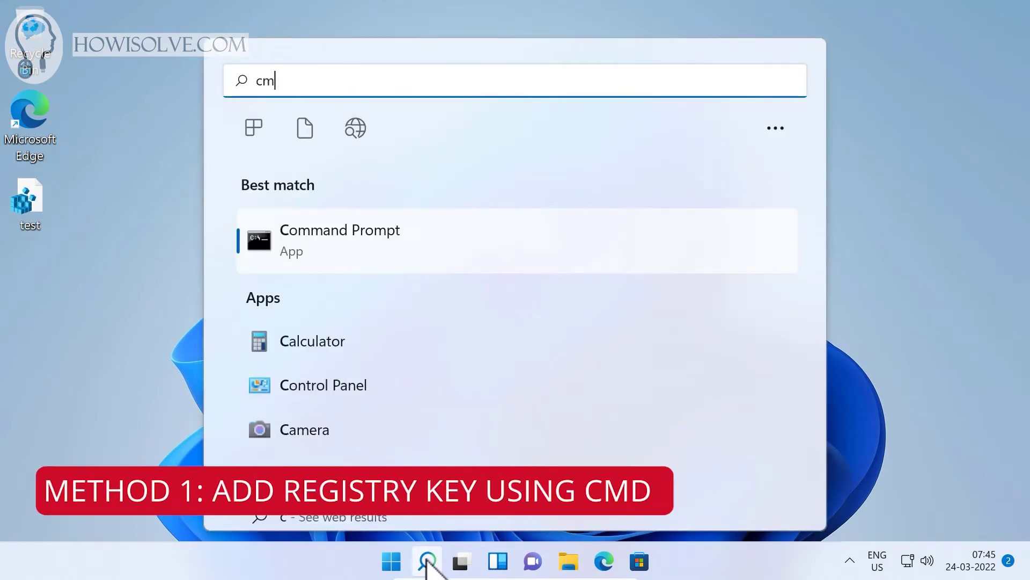
pyautogui.rightClick(331, 238)
pyautogui.click(409, 263)
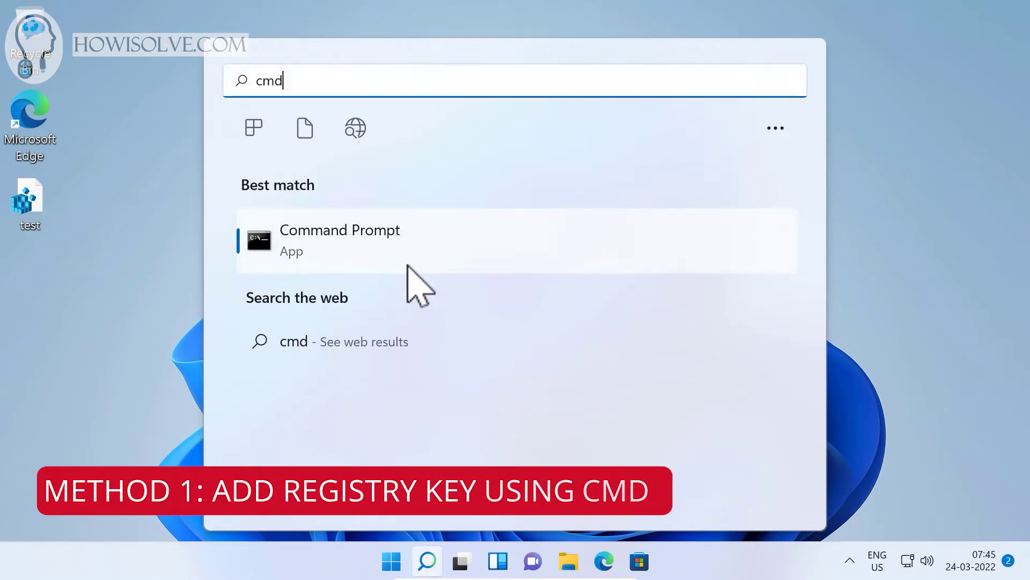
pyautogui.click(443, 410)
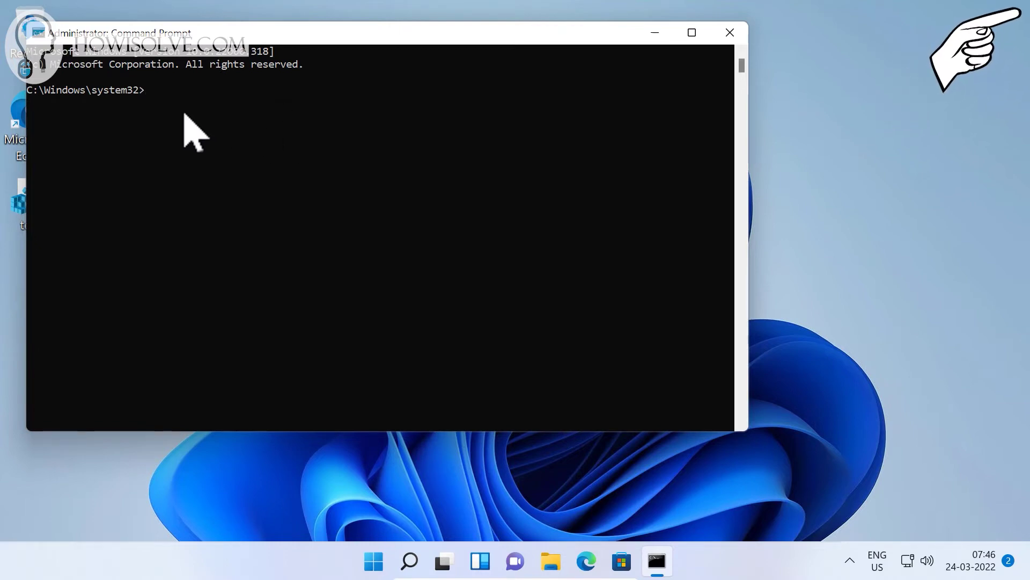
# Step: Run reg add to create SV2 as REG_DWORD 0 under UnsupportedHardwareNotificationCache
pyautogui.write('reg add "HKEY_CURRENT_USER\\Control Panel\\UnsupportedHardwareNotificationCache"  /v SV2 /t REG_DWORD /d 0 /f')
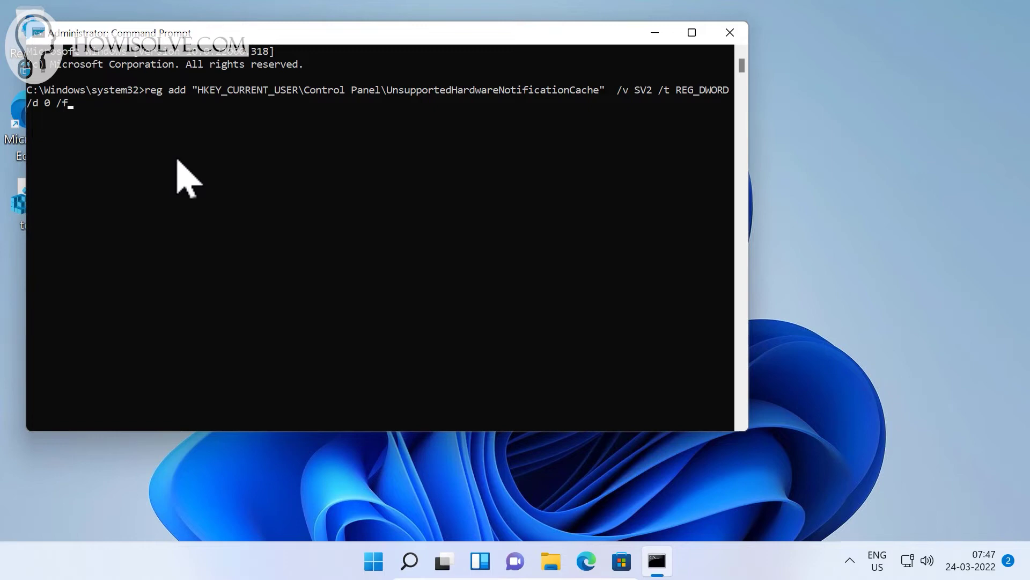
pyautogui.press('Return')
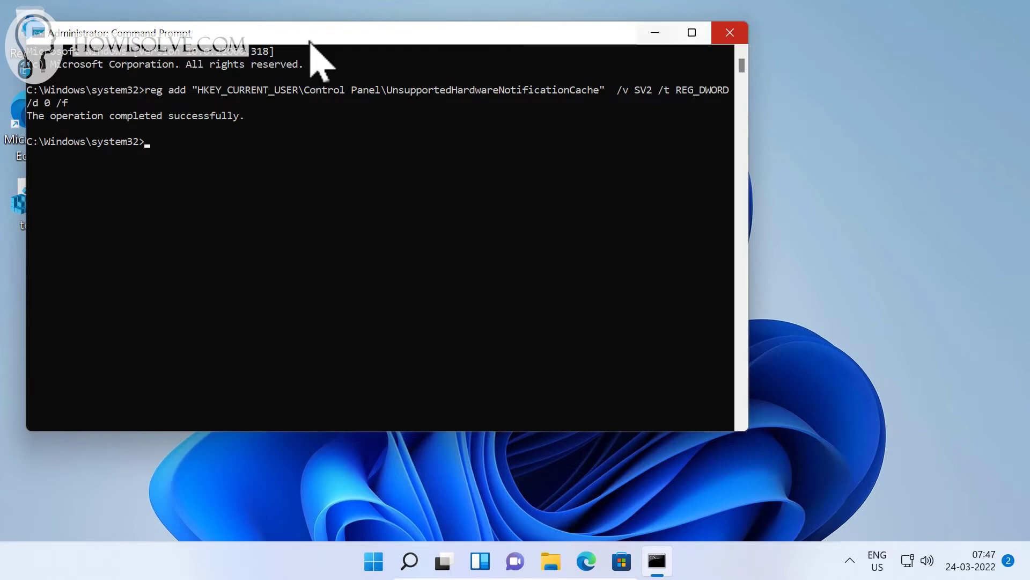
# Step: Minimize Command Prompt, then launch Registry Editor from a 'regedit' search with UAC approval
pyautogui.click(656, 33)
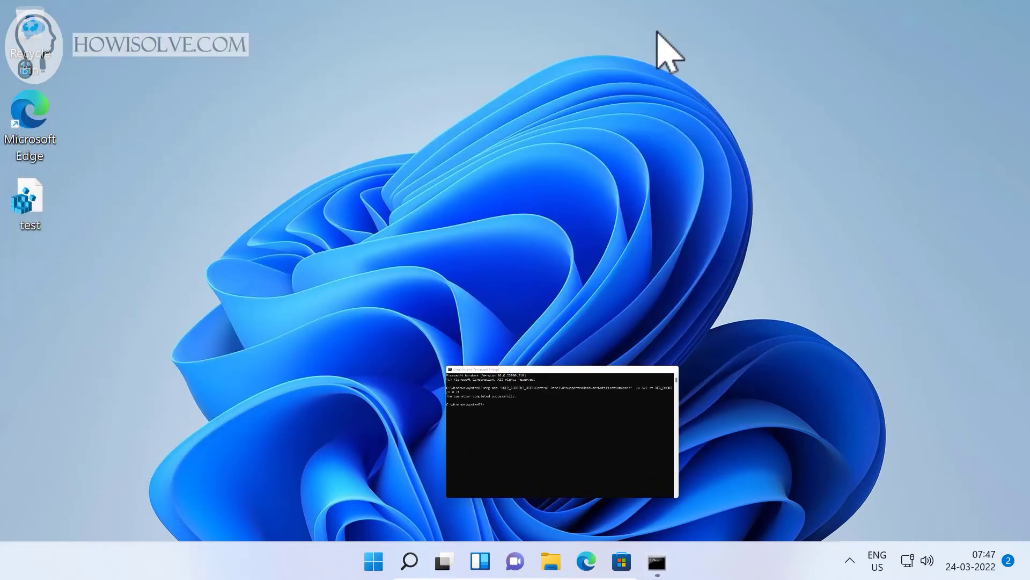
pyautogui.moveTo(410, 560)
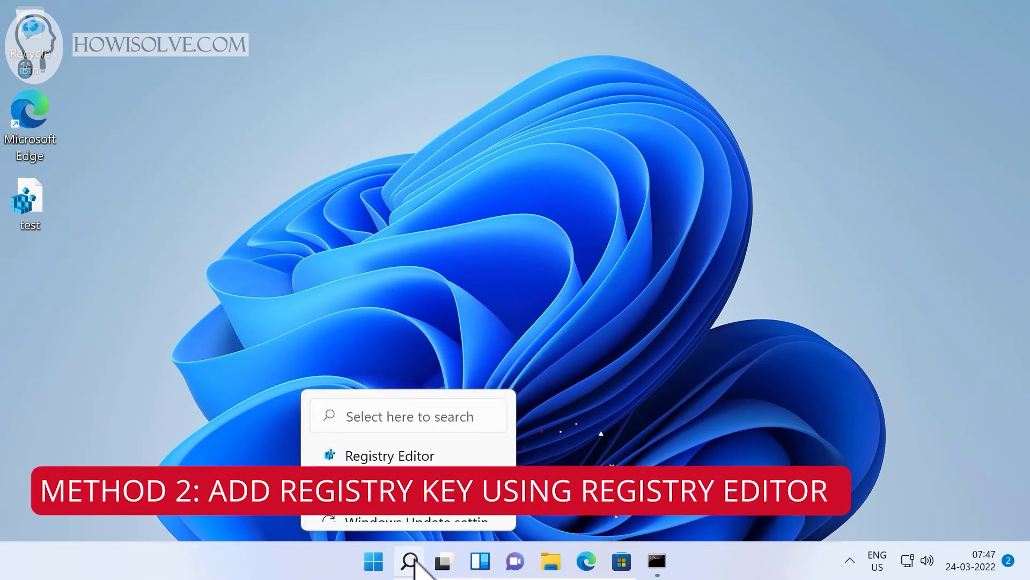
pyautogui.click(409, 563)
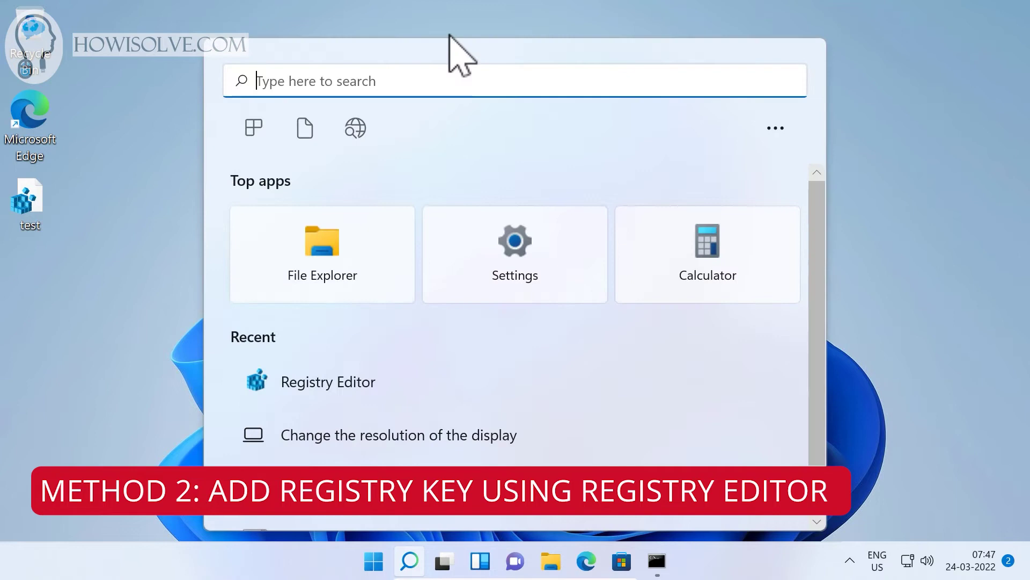
pyautogui.write('re')
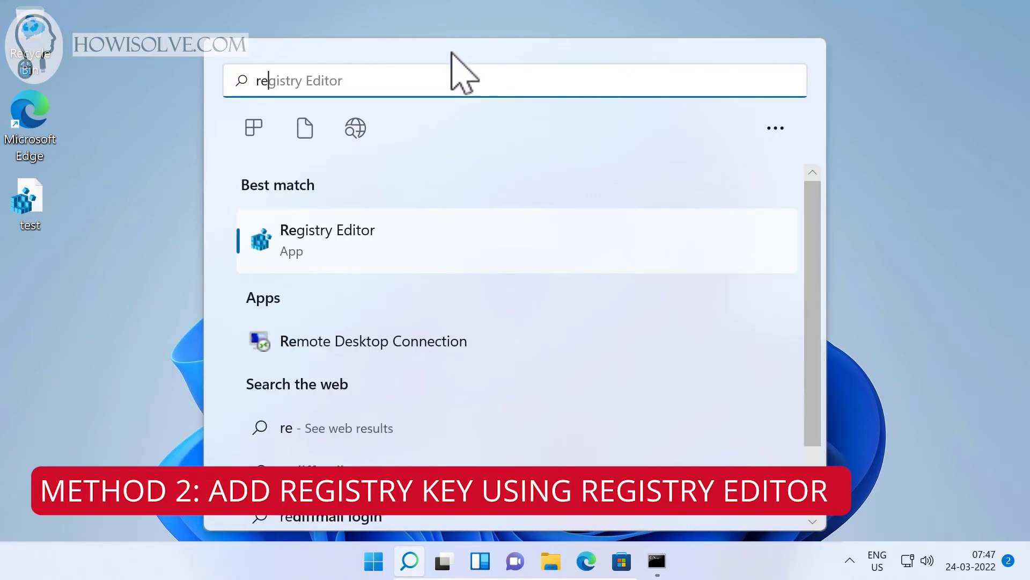
pyautogui.write('gedit')
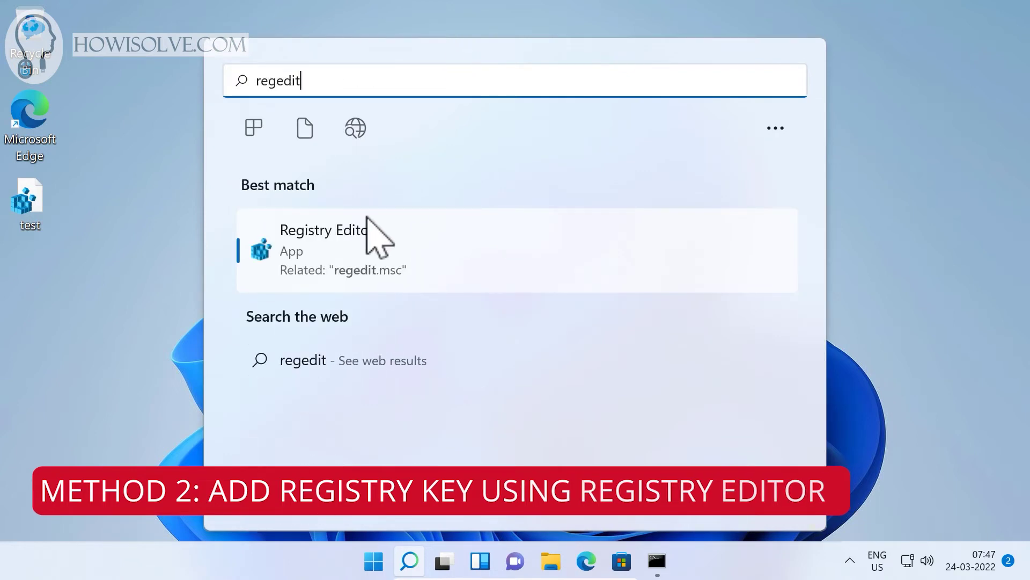
pyautogui.click(342, 254)
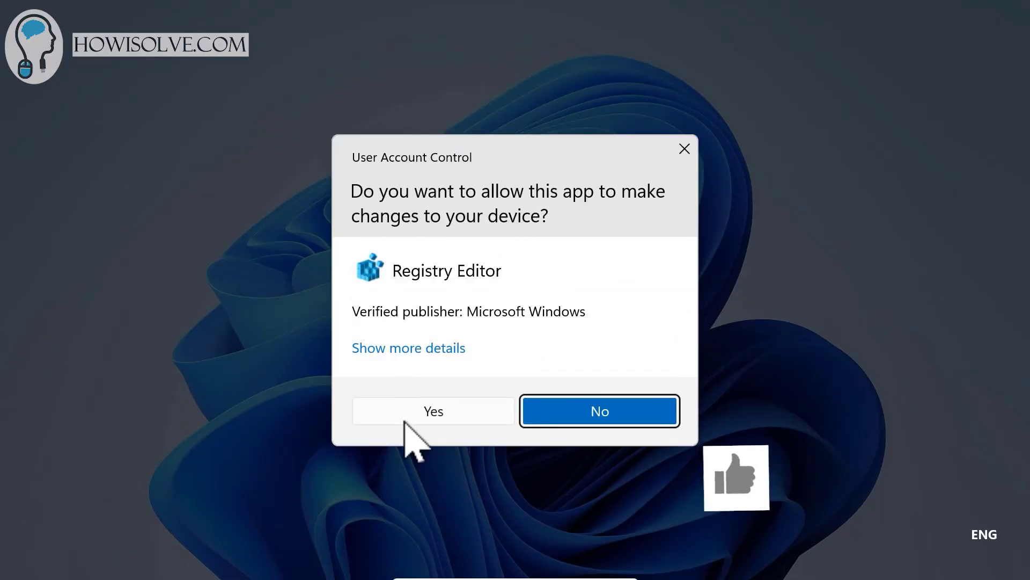
pyautogui.click(437, 414)
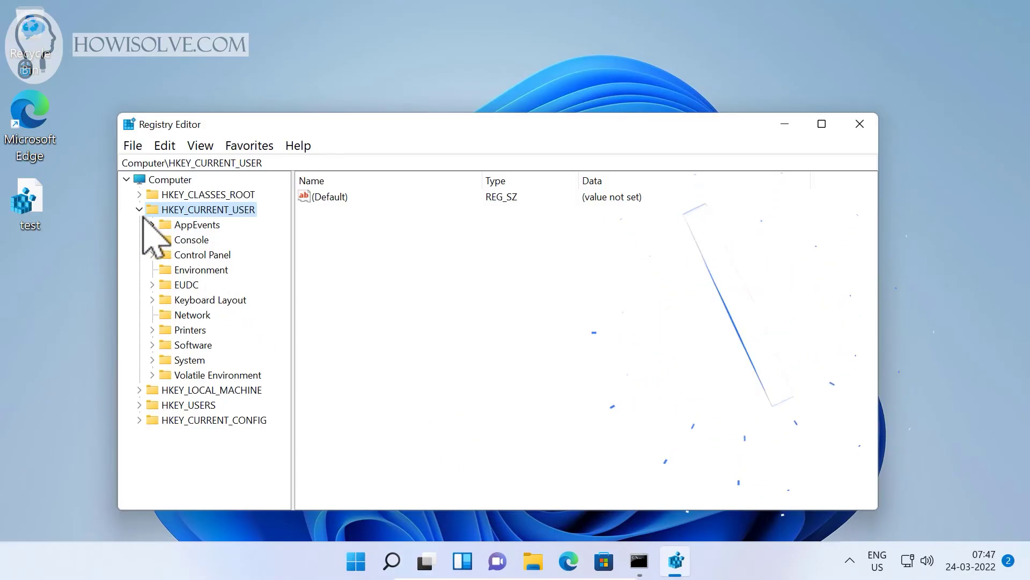
# Step: Expand HKEY_CURRENT_USER > Control Panel and select the UnsupportedHardwareNotificationCache key
pyautogui.click(141, 210)
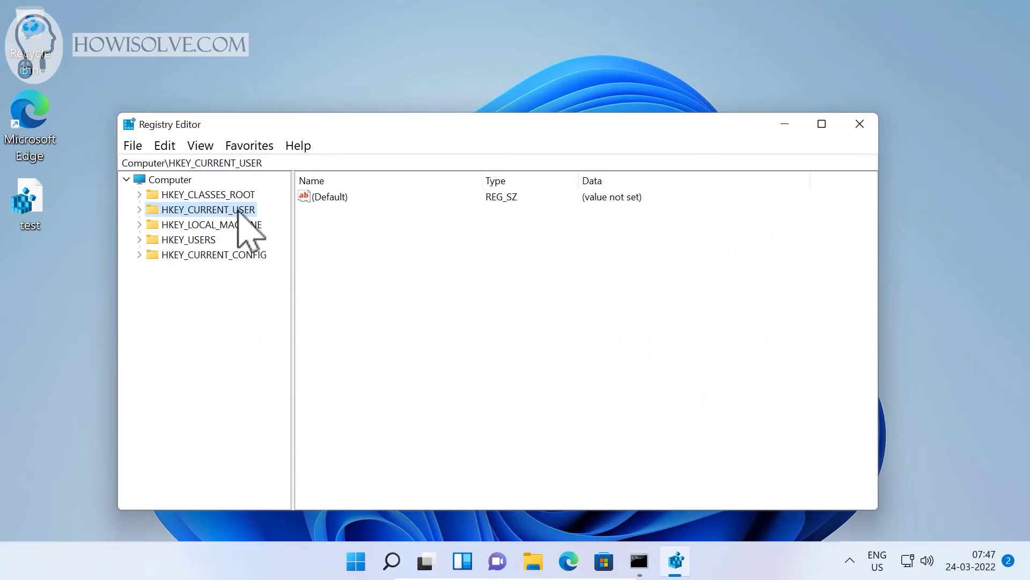
pyautogui.click(140, 209)
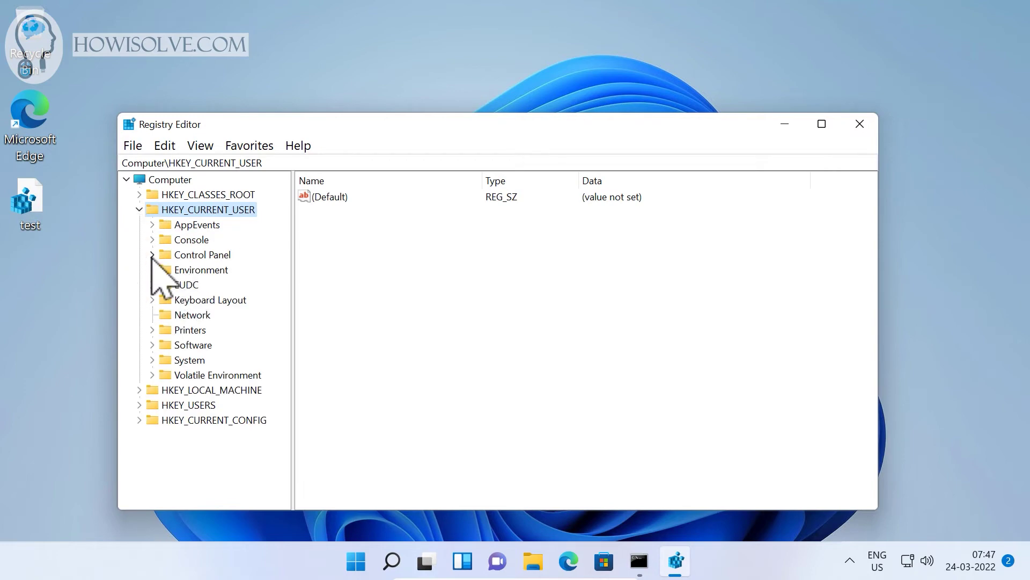
pyautogui.click(153, 255)
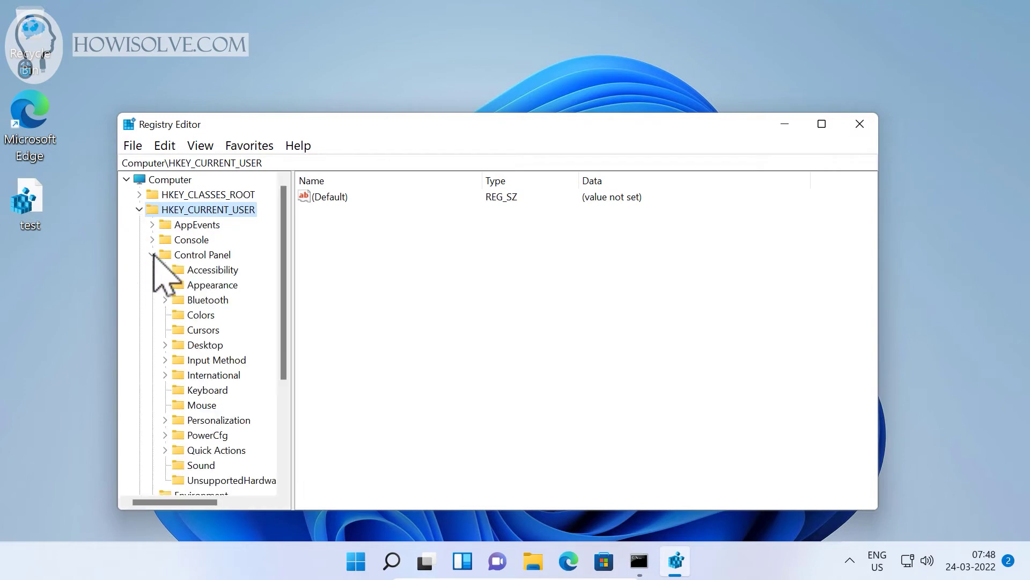
pyautogui.scroll(-1, 284, 277)
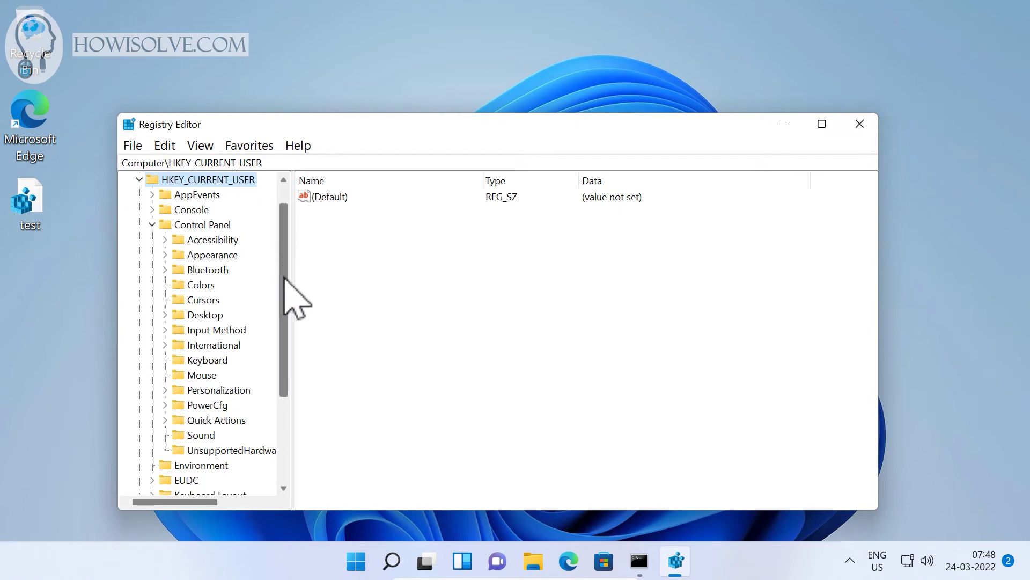
pyautogui.scroll(-1, 284, 278)
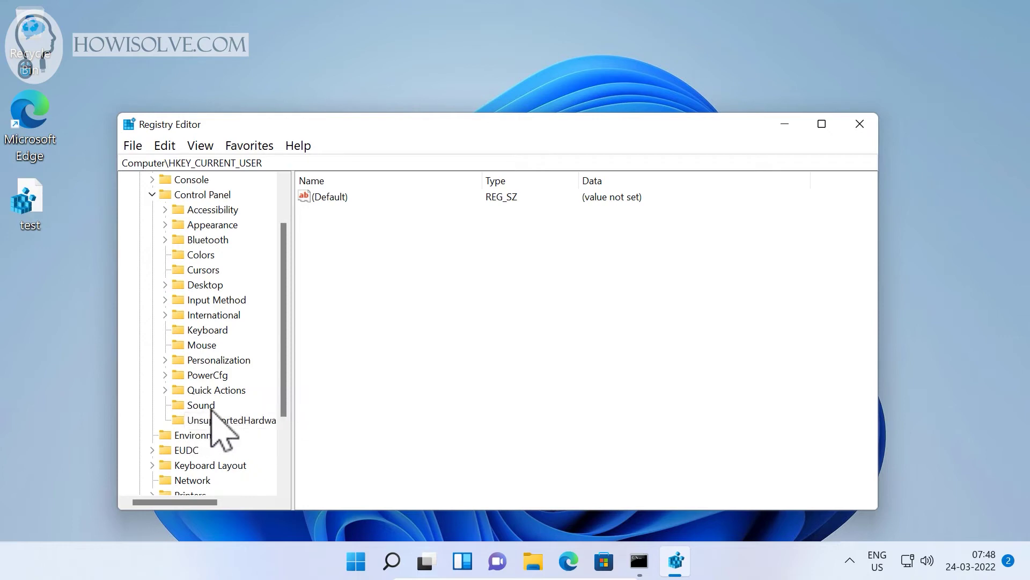
pyautogui.click(225, 420)
# Step: Delete the stray New Key #1 accidentally created under Control Panel
pyautogui.rightClick(225, 420)
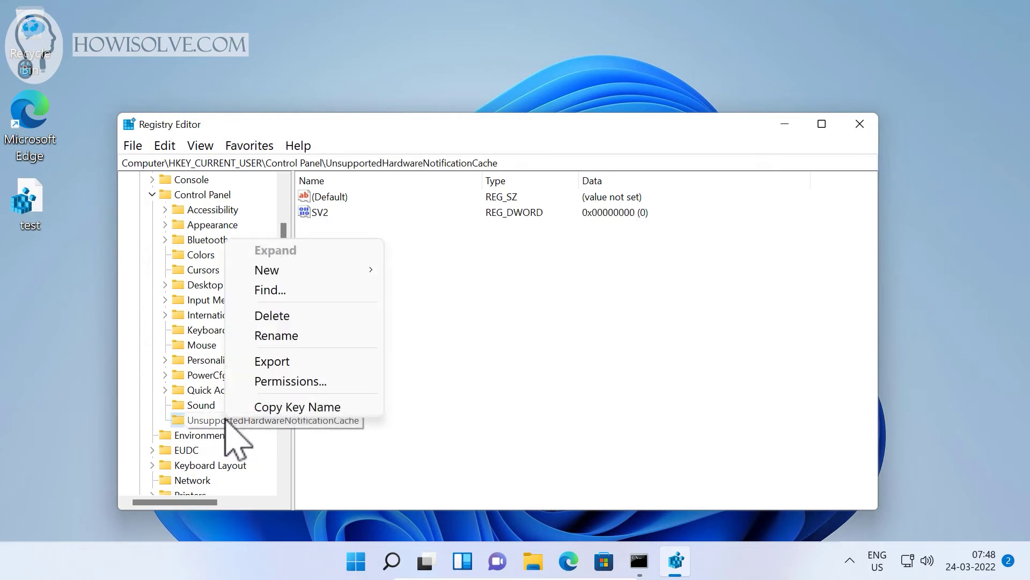
pyautogui.click(191, 197)
pyautogui.rightClick(191, 197)
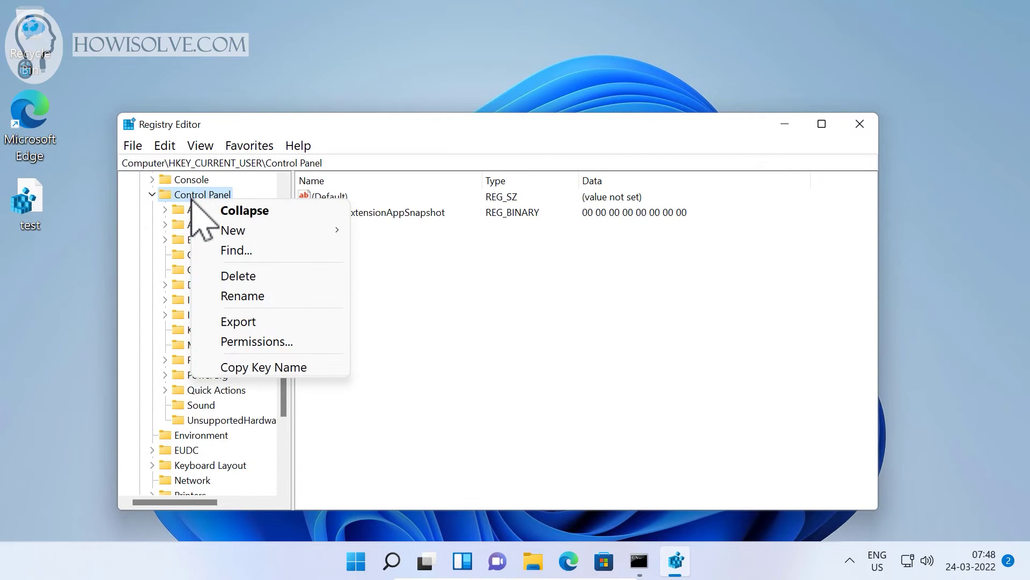
pyautogui.moveTo(297, 231)
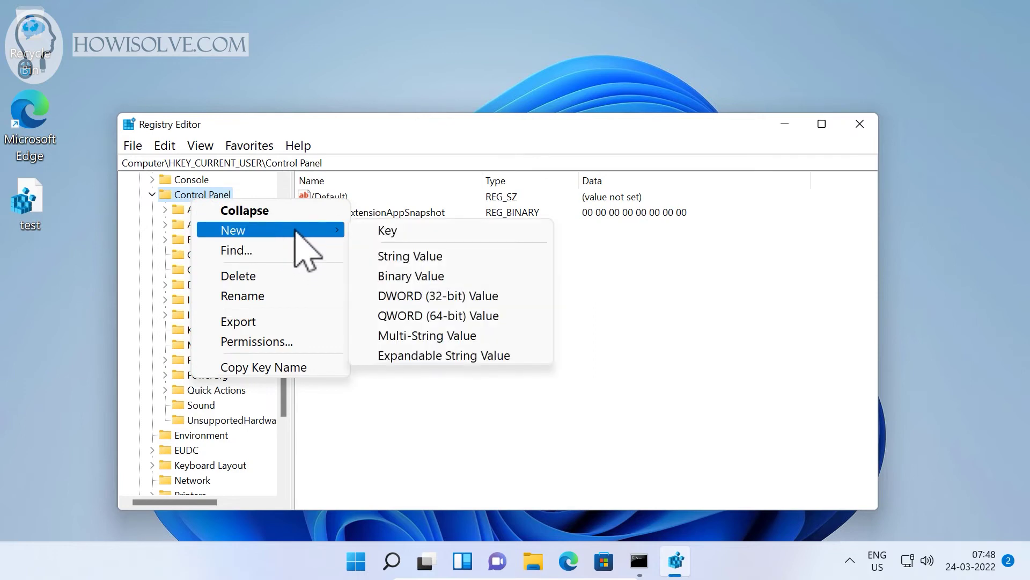
pyautogui.click(413, 231)
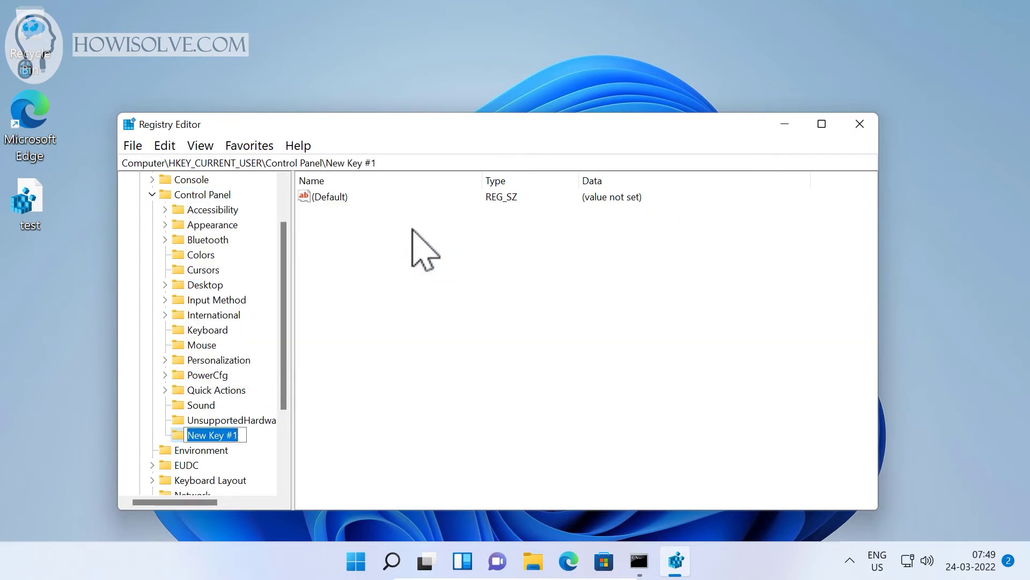
pyautogui.write('U')
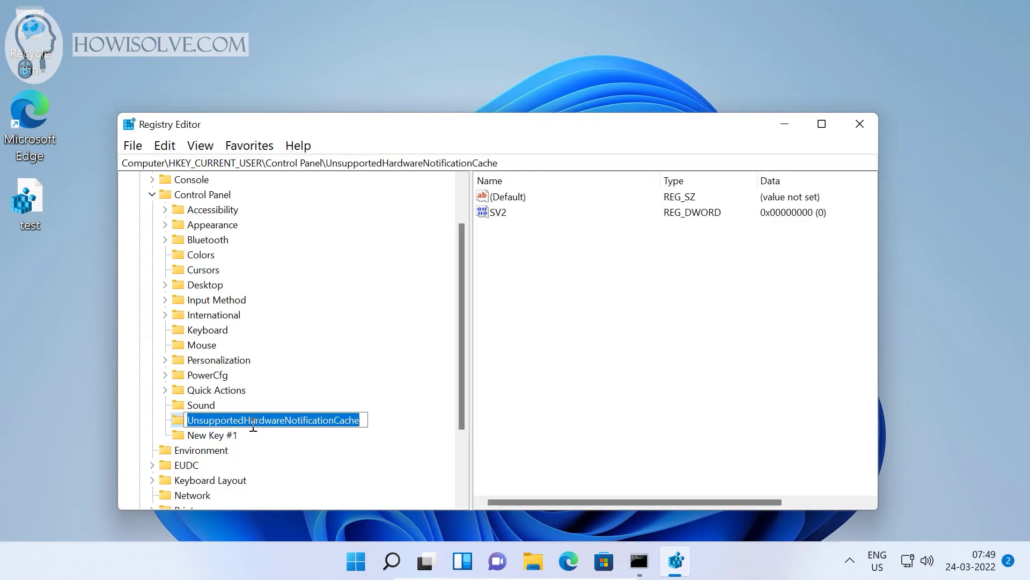
pyautogui.click(231, 435)
pyautogui.press('Delete')
pyautogui.click(603, 277)
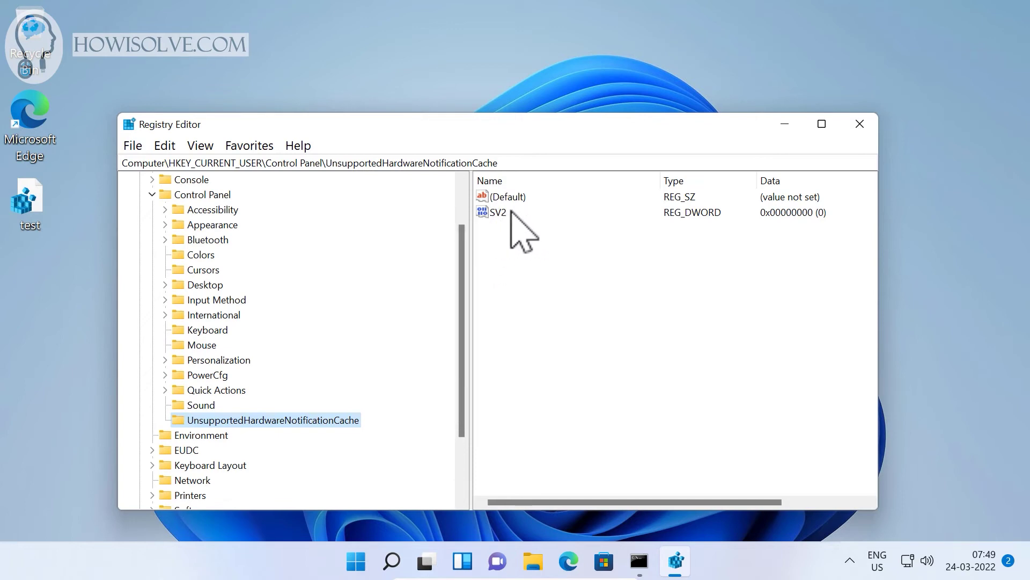
pyautogui.click(495, 213)
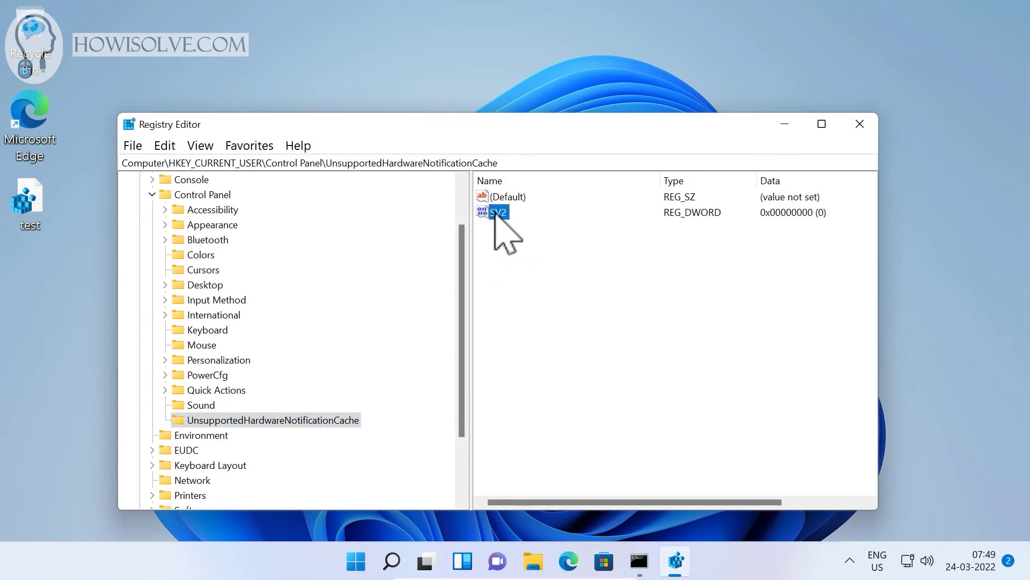
pyautogui.click(541, 256)
pyautogui.rightClick(541, 257)
pyautogui.moveTo(594, 280)
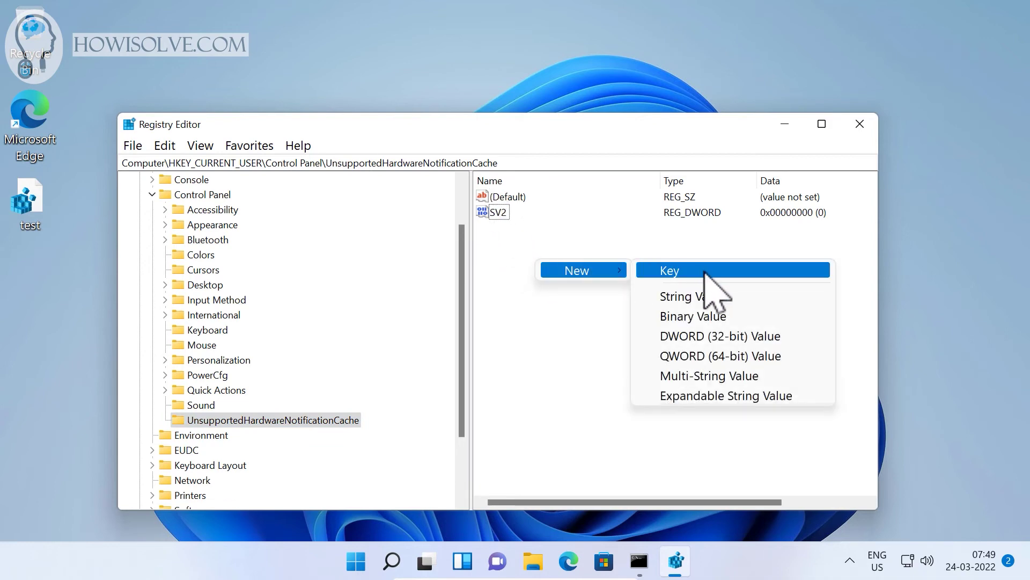
pyautogui.click(704, 337)
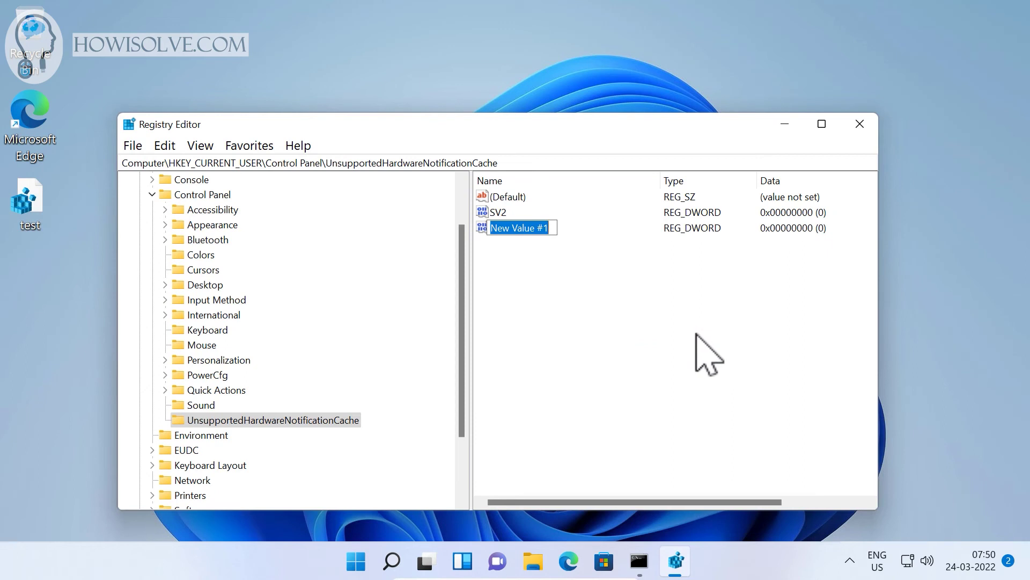
pyautogui.write('SV2')
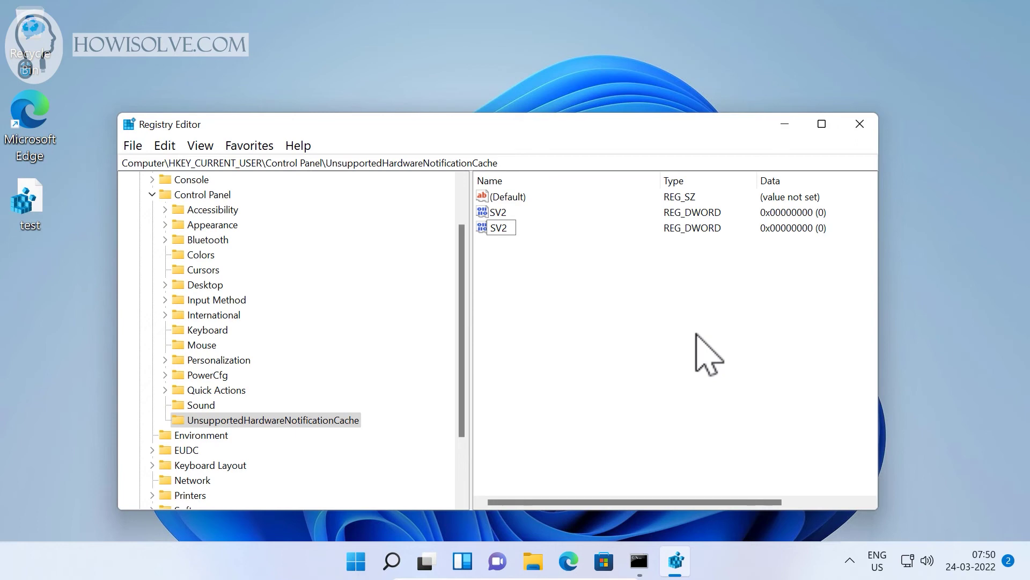
pyautogui.press('Escape')
pyautogui.press('Delete')
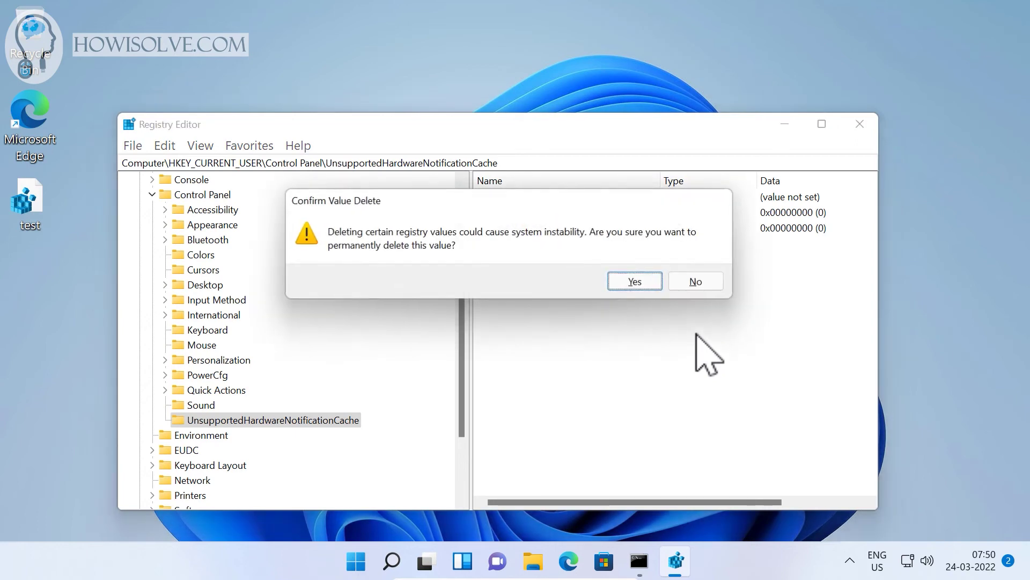
pyautogui.click(623, 281)
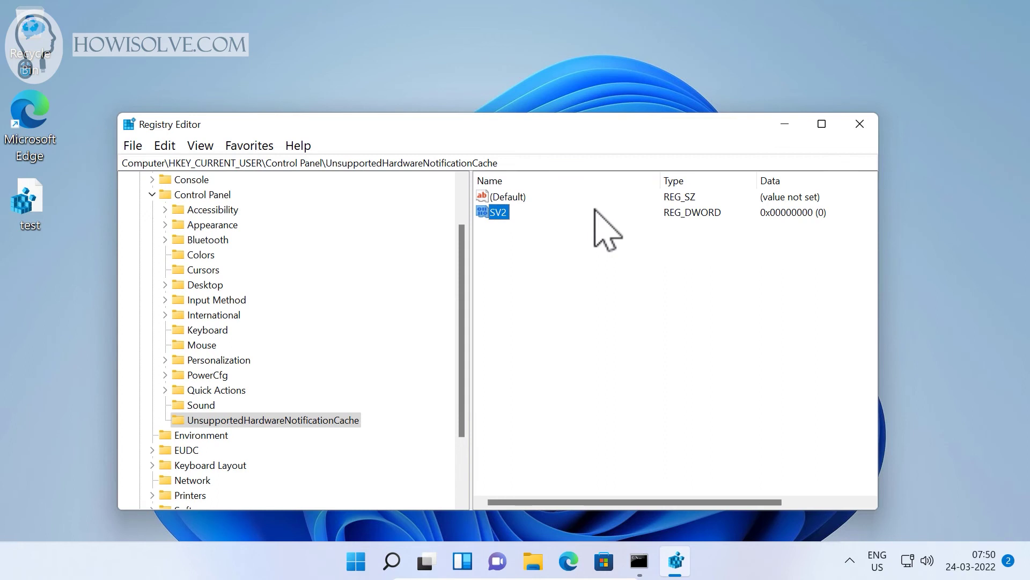
# Step: Set SV2's value data to 0, correcting a mistyped 1, and confirm
pyautogui.doubleClick(498, 213)
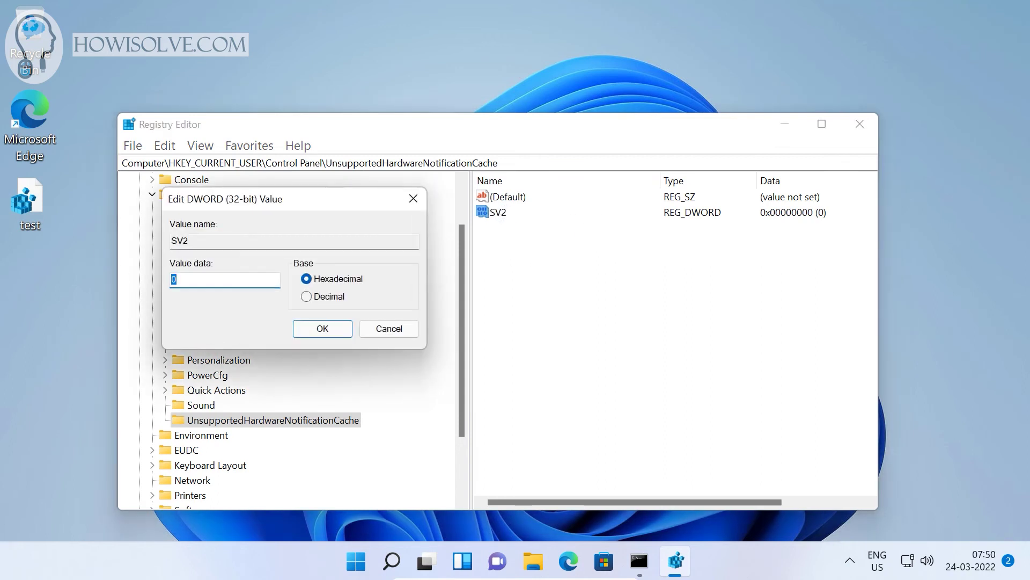
pyautogui.write('1')
pyautogui.press('BackSpace')
pyautogui.write('0')
pyautogui.click(327, 333)
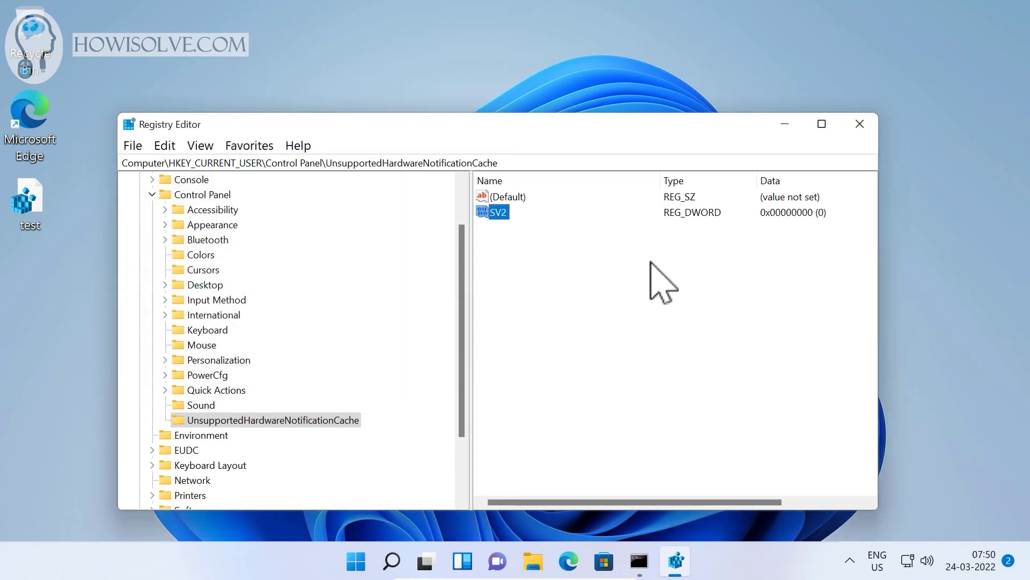